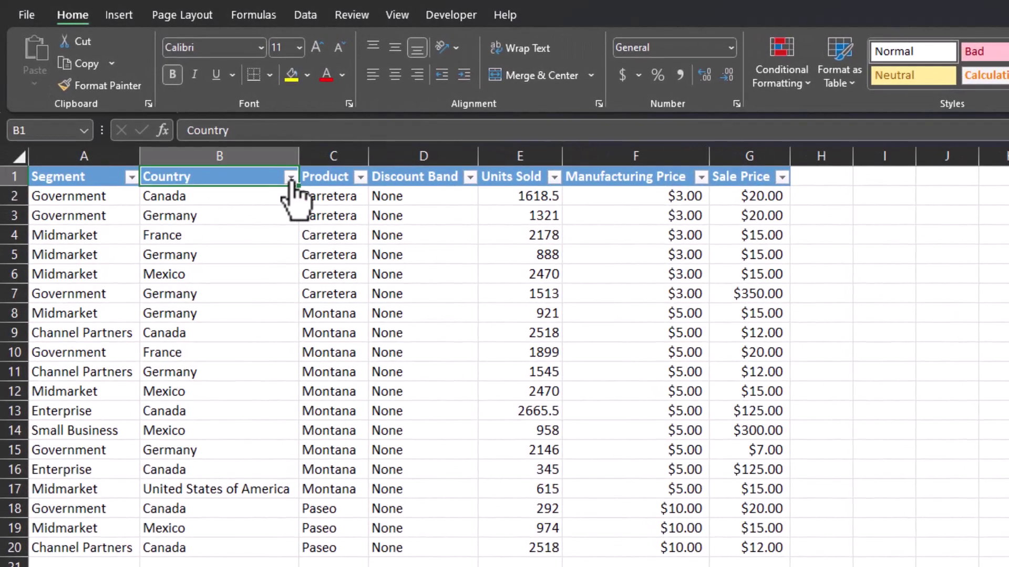
Step: Filter the Country column to show only Canada
click(243, 149)
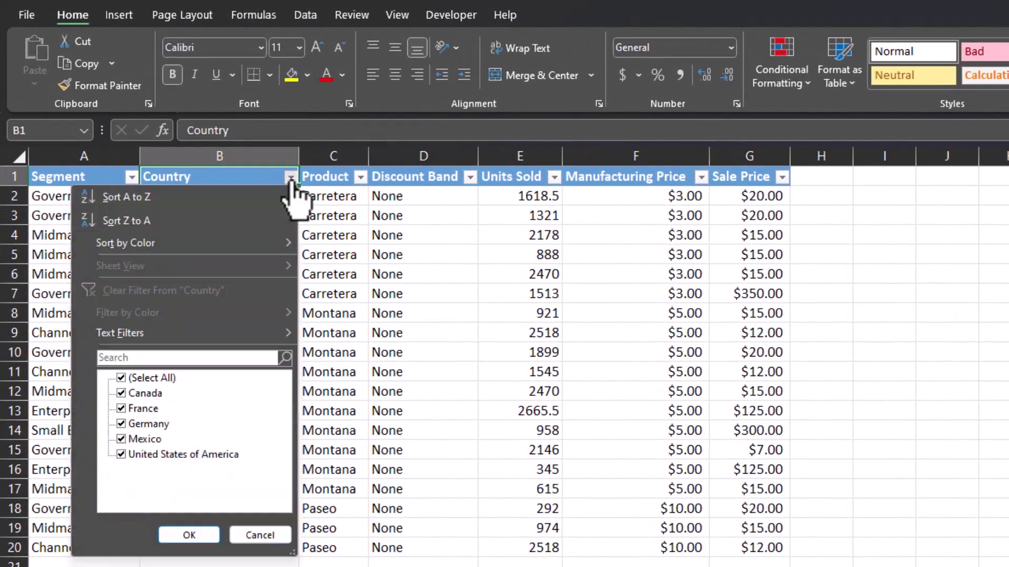
click(154, 379)
click(152, 394)
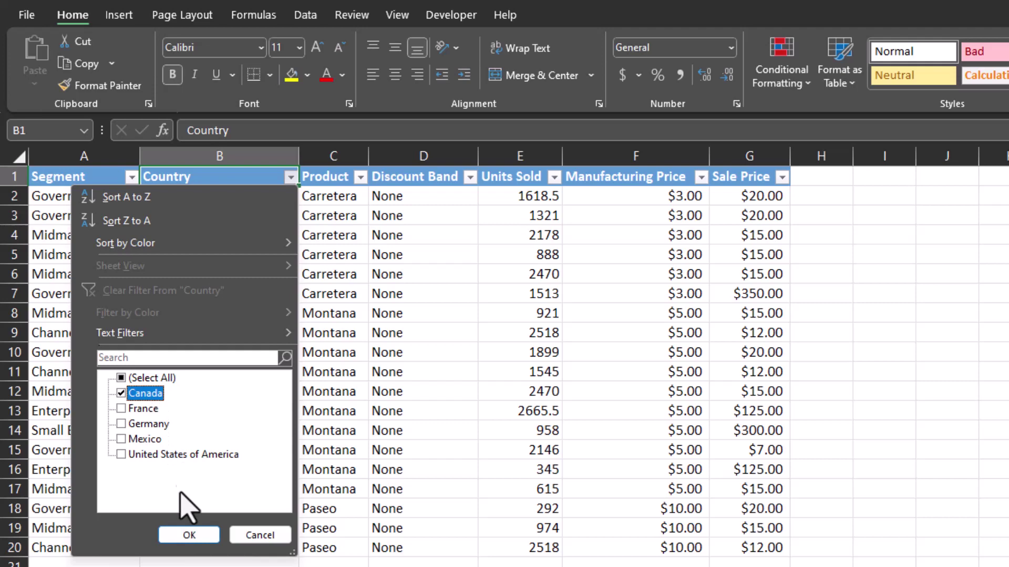
click(189, 535)
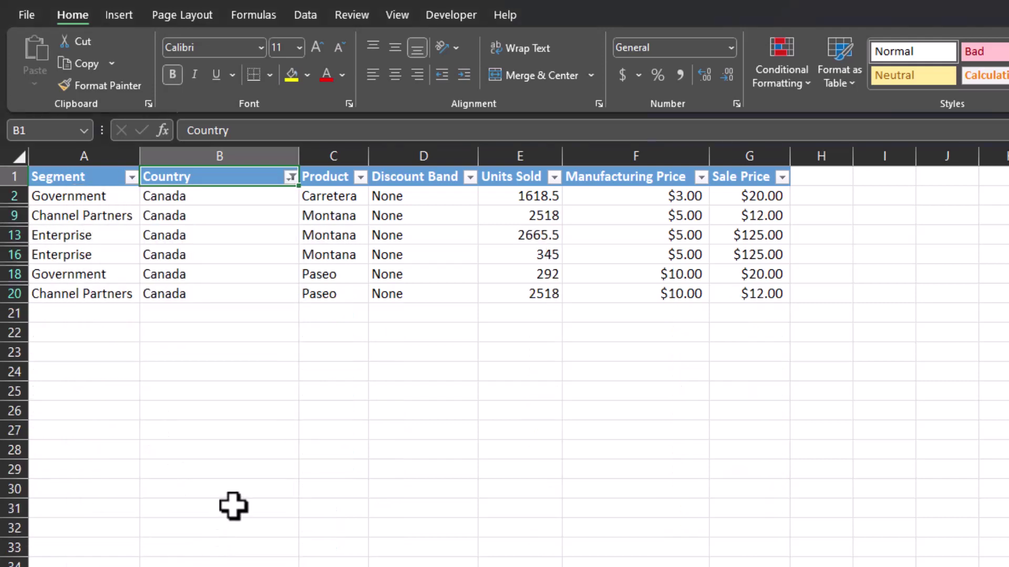
Step: Filter the Product column to show only Montana
click(360, 177)
click(221, 378)
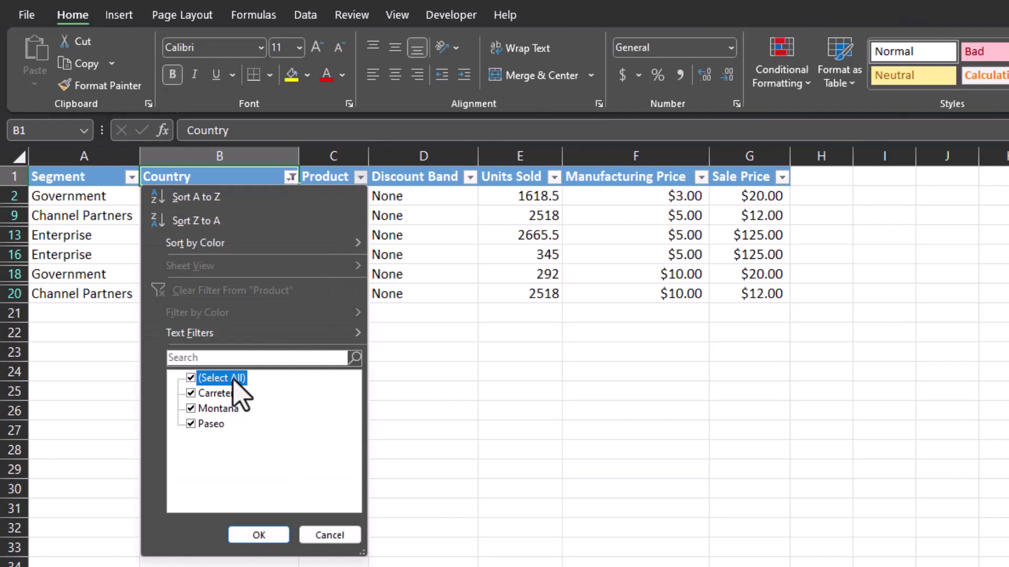
click(220, 409)
click(260, 534)
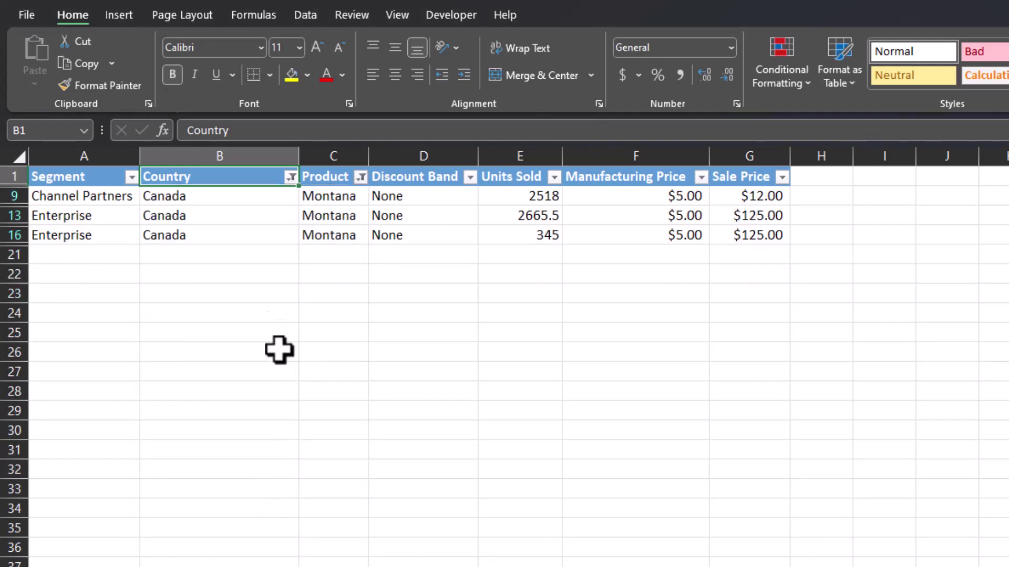
Step: Clear the Montana product filter and the Canada country filter
click(360, 177)
click(313, 289)
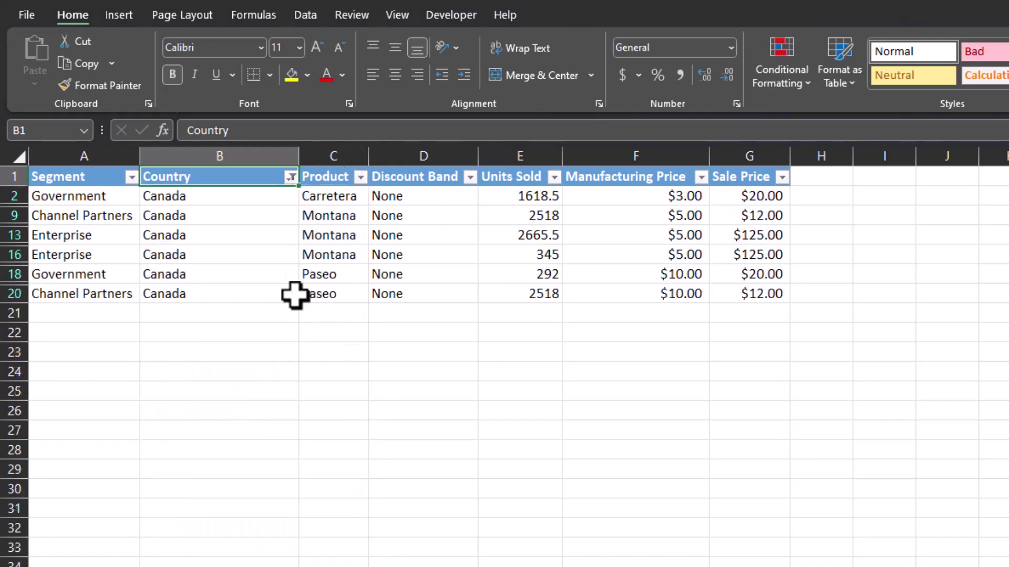
click(291, 177)
click(183, 289)
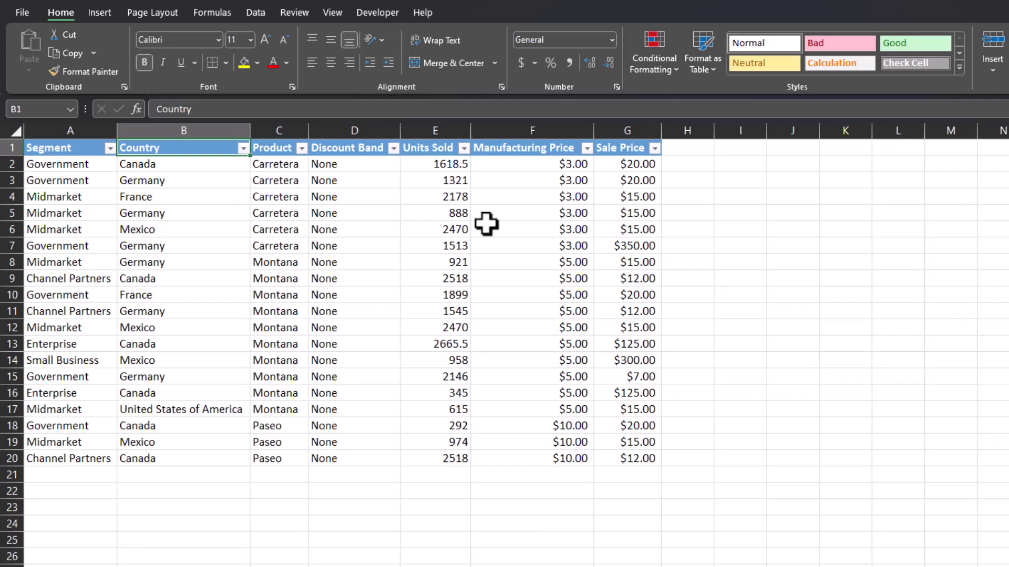
Step: Convert A1:G20 into a table with headers using Ctrl+T, then select cell F9
key(ctrl+t)
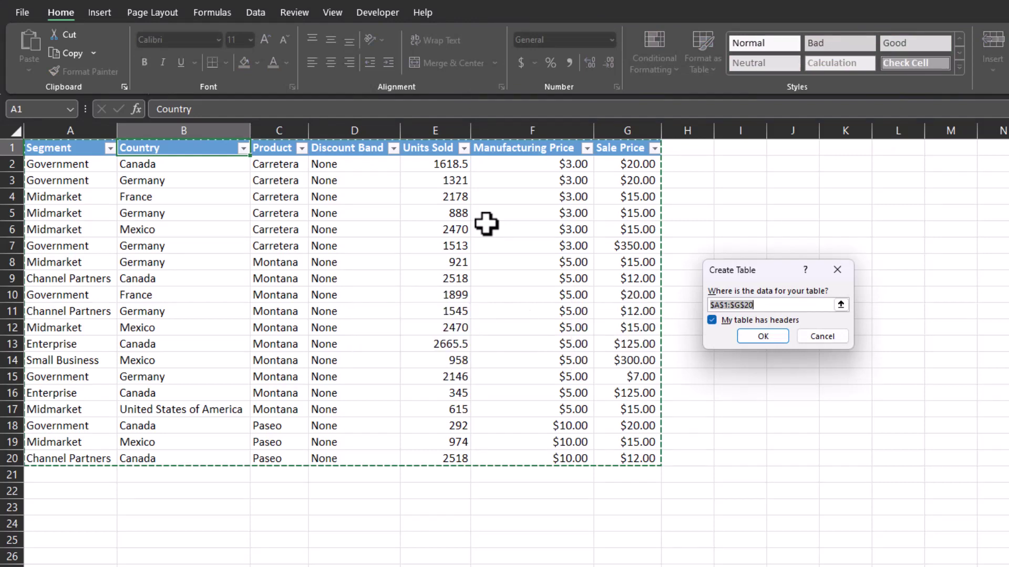
click(744, 336)
click(528, 277)
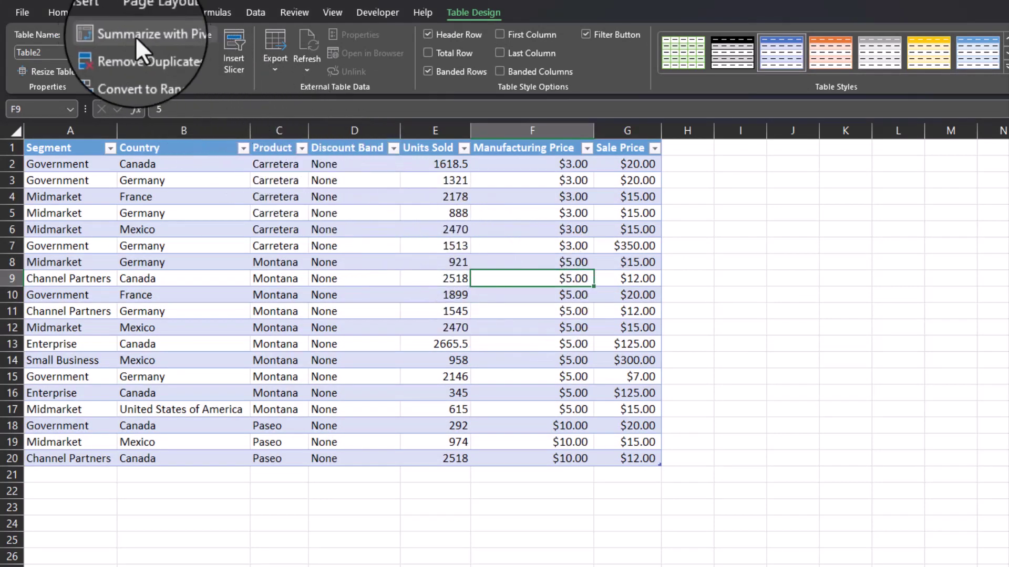
Step: Insert slicers for the Country and Product columns of the sales table
click(105, 13)
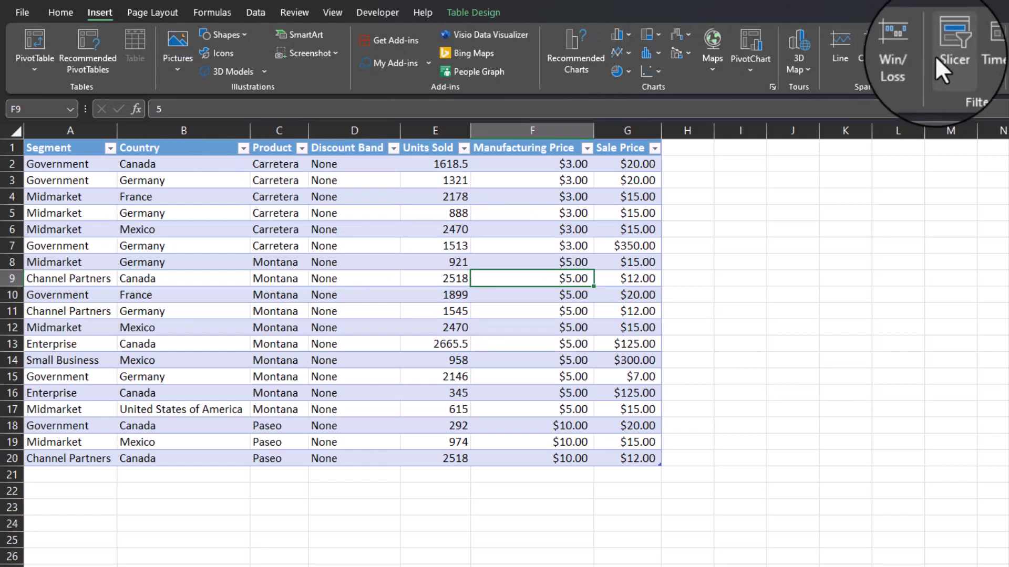
click(949, 50)
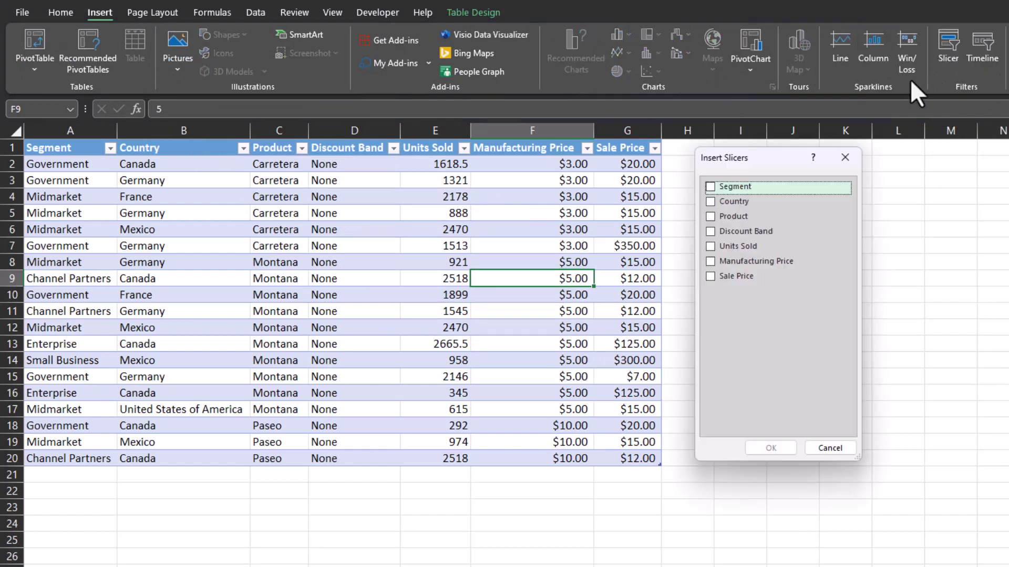
click(711, 202)
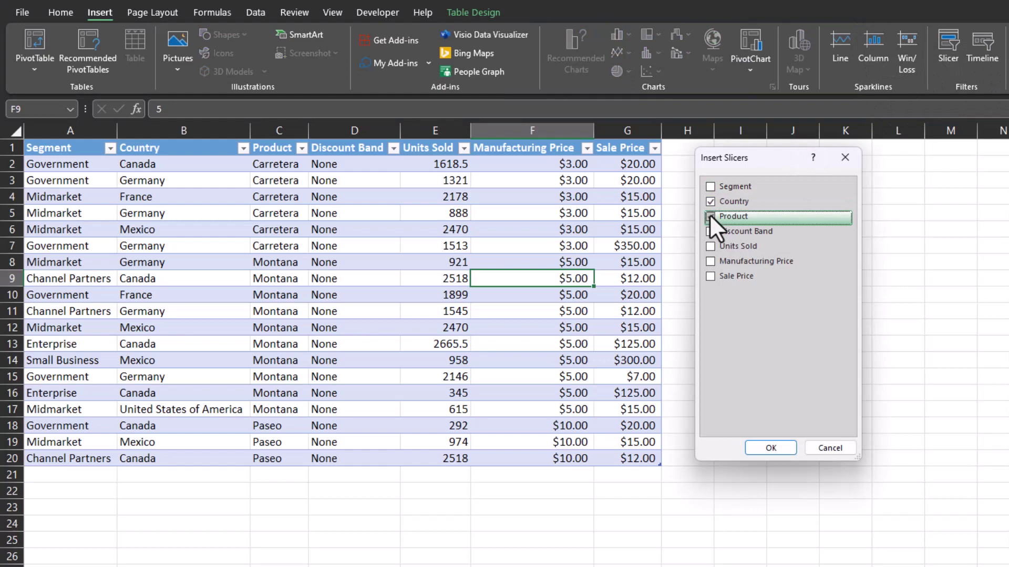
click(710, 216)
click(768, 449)
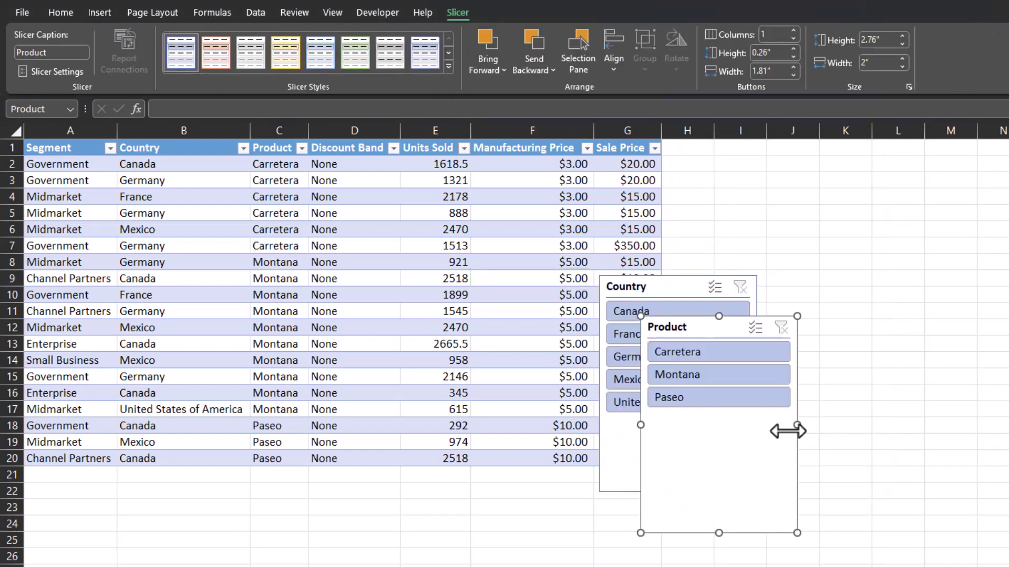
Step: Position the Product and Country slicers side by side to the right of the table
drag(745, 446, 917, 286)
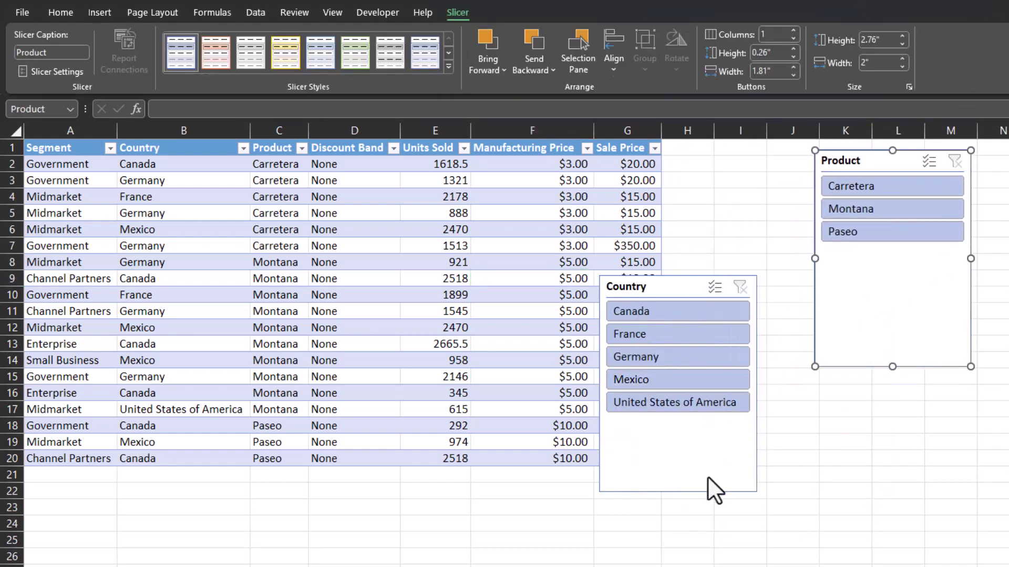
drag(709, 474, 777, 345)
click(779, 382)
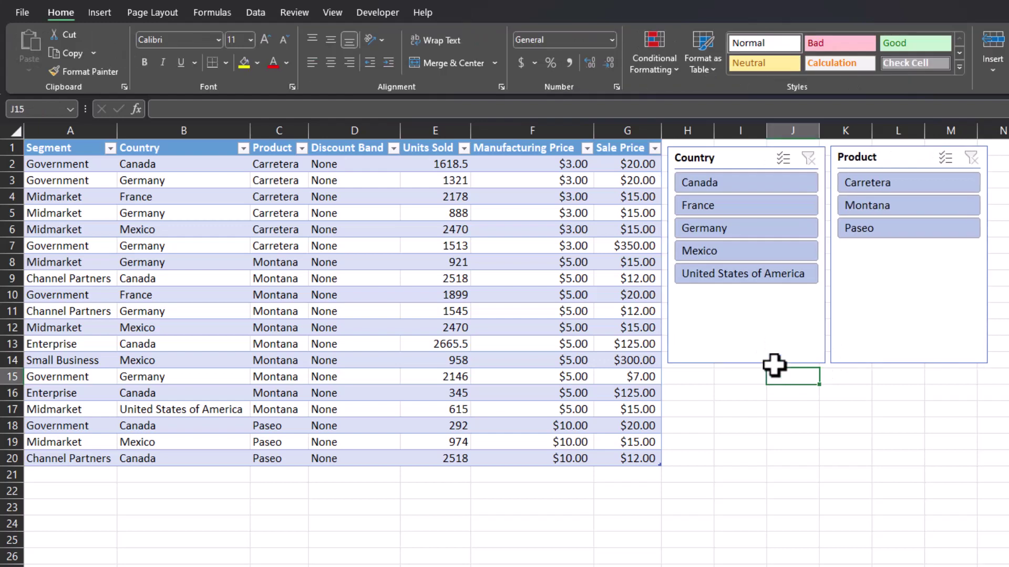
click(773, 364)
click(771, 357)
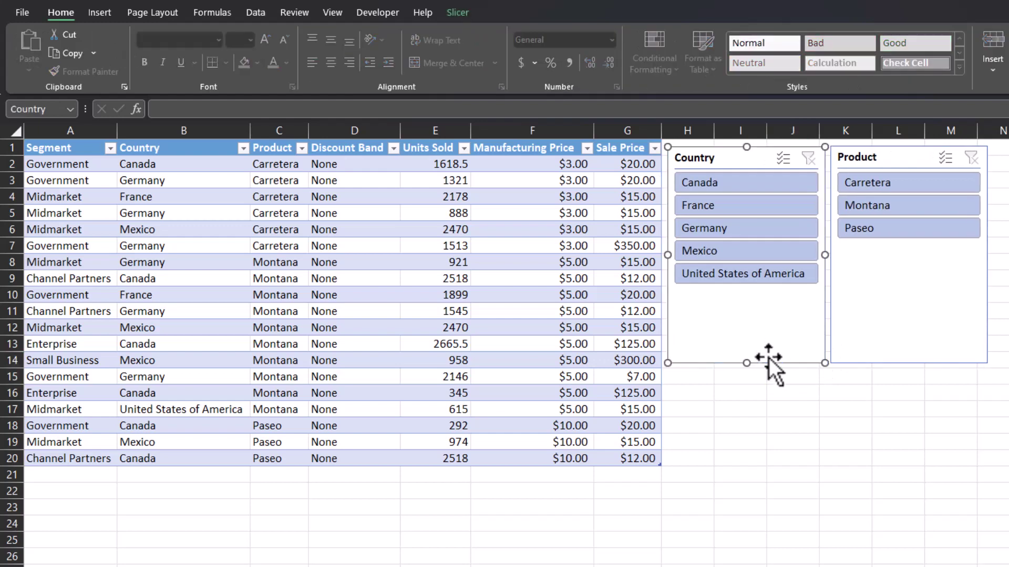
click(466, 11)
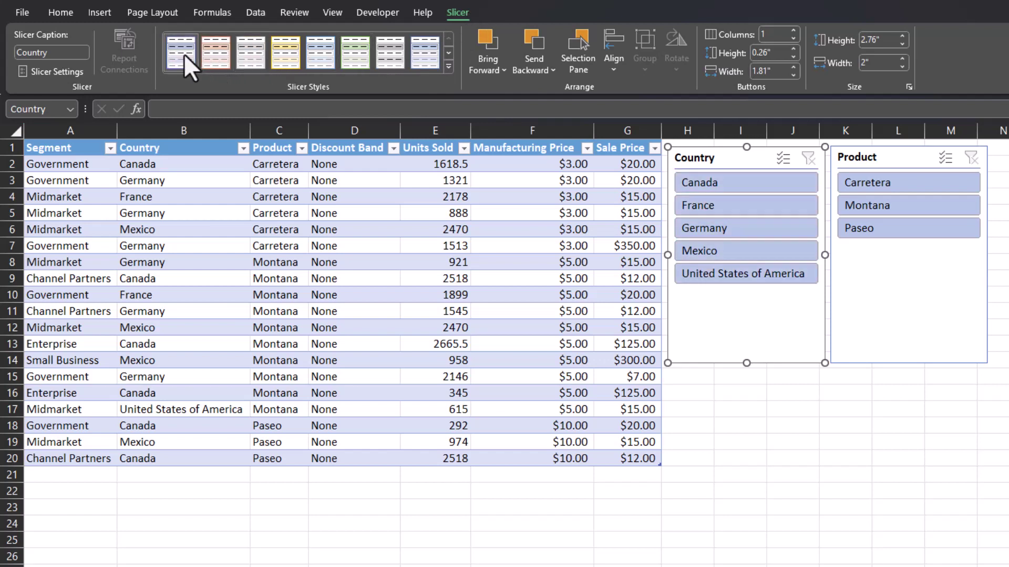
click(77, 71)
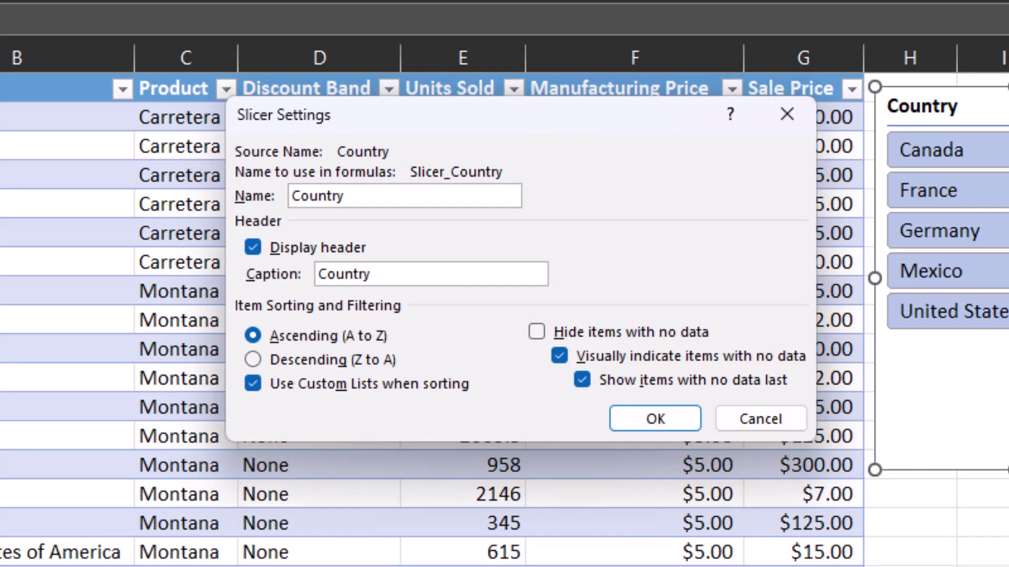
click(253, 248)
click(254, 248)
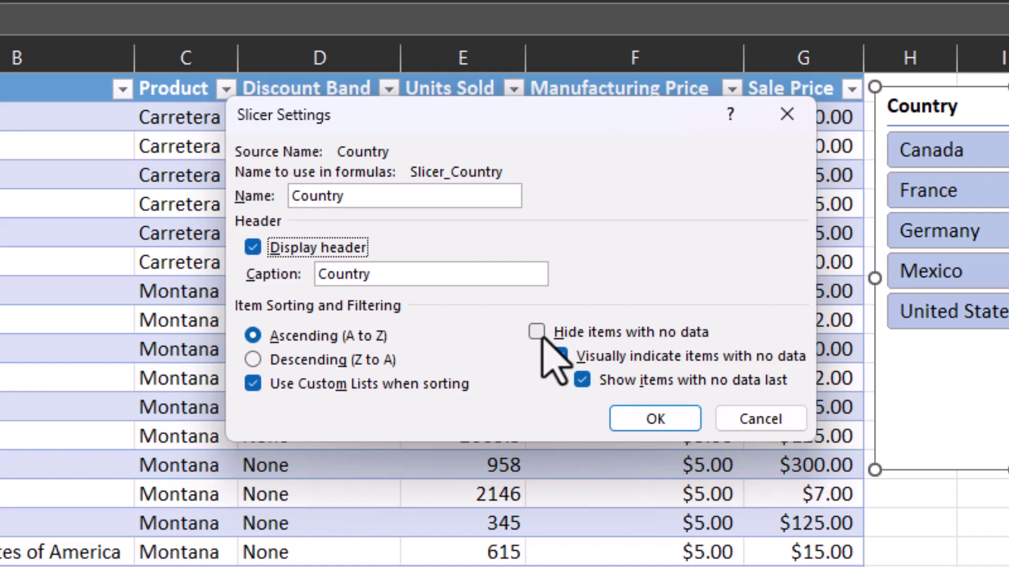
click(654, 419)
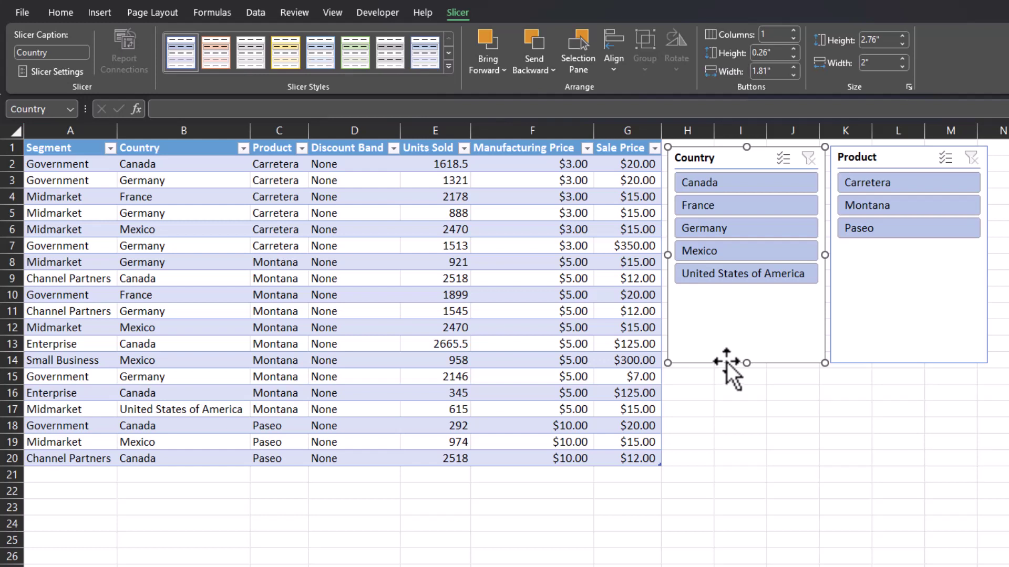
Step: Try the slicers by filtering to Canada, then Montana, then France
click(743, 181)
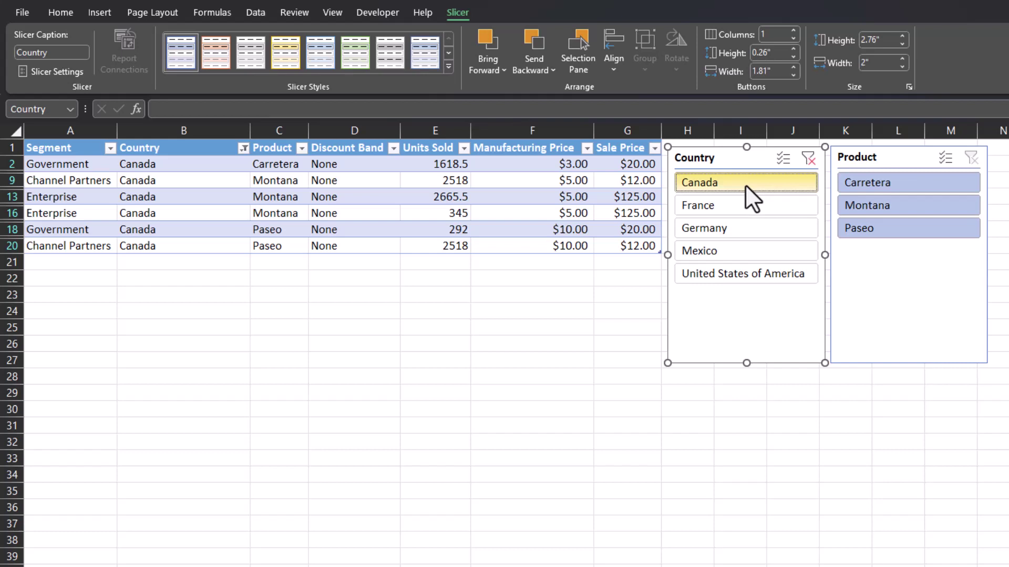
click(900, 204)
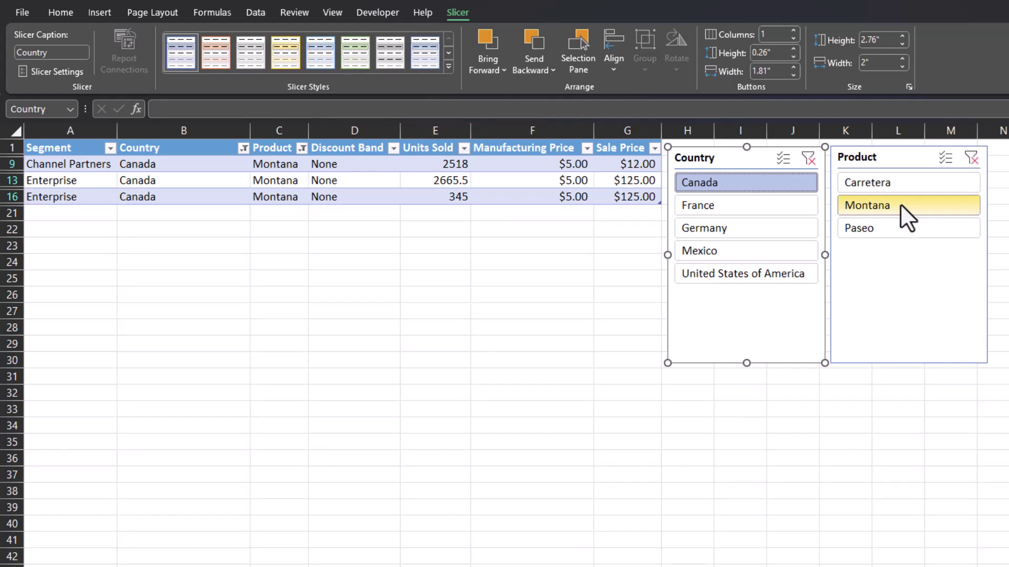
click(791, 201)
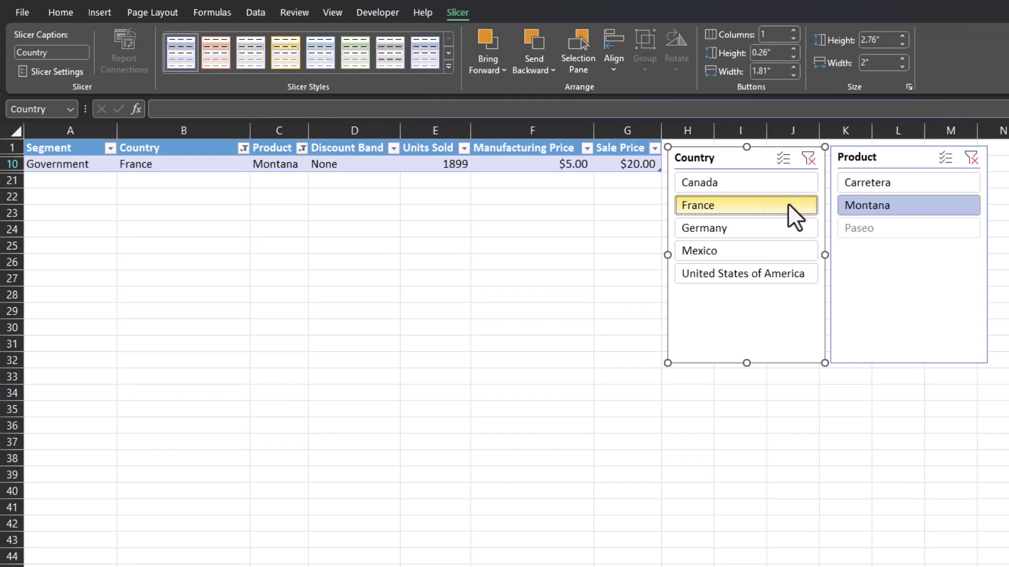
Step: Clear both slicer filters, then use Multi-Select to show Canada and France together
click(809, 159)
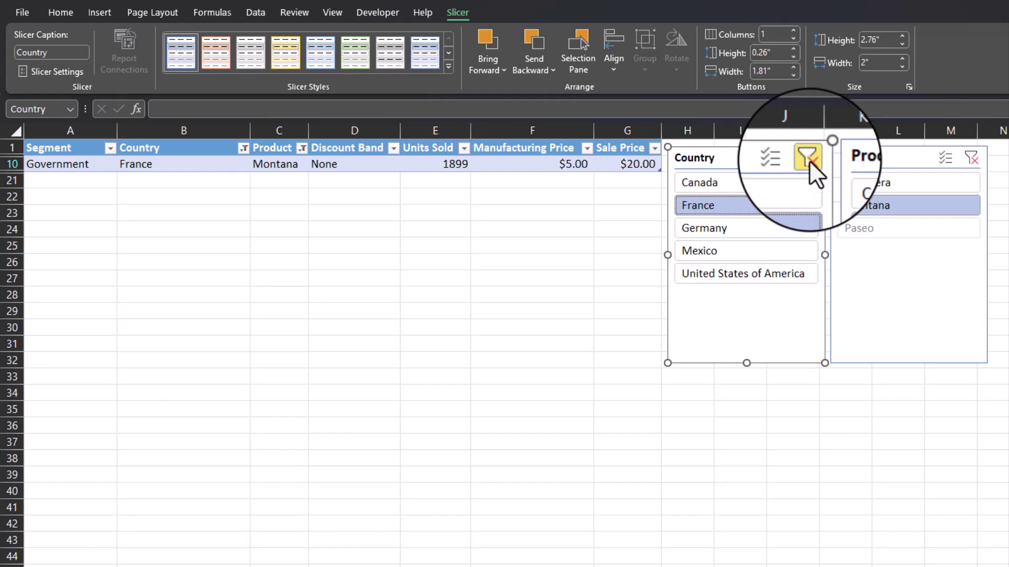
click(969, 156)
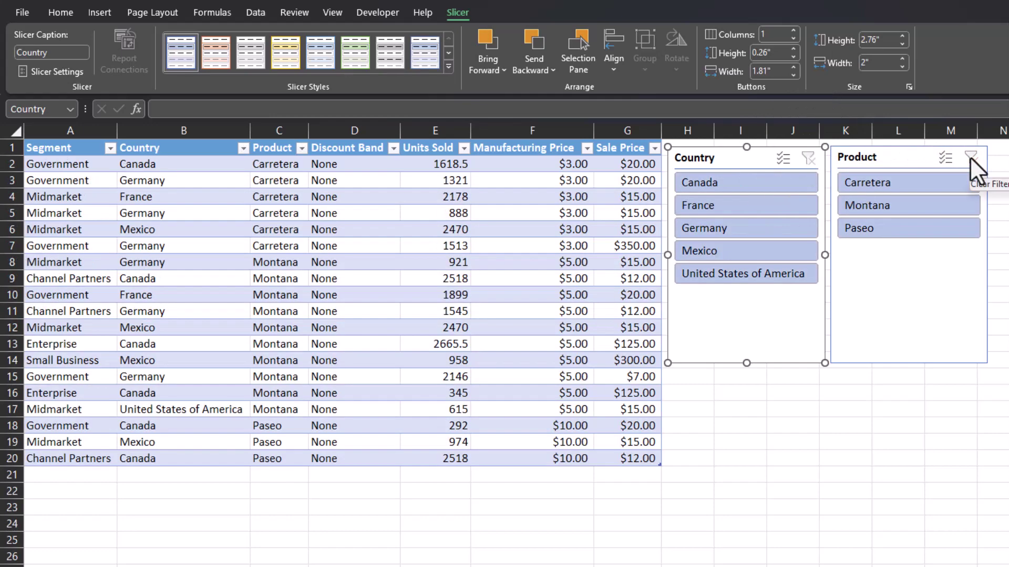
click(813, 187)
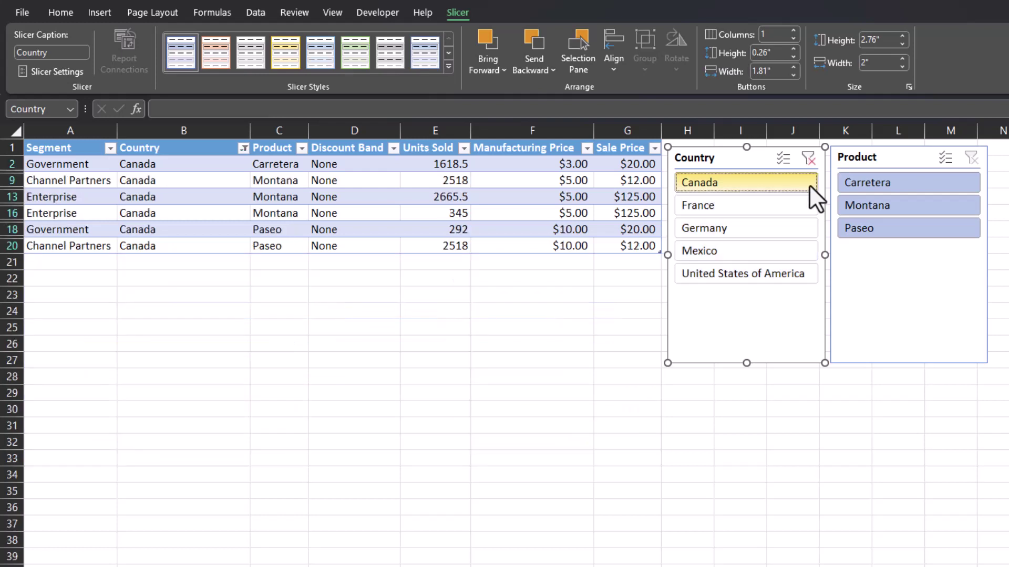
click(783, 159)
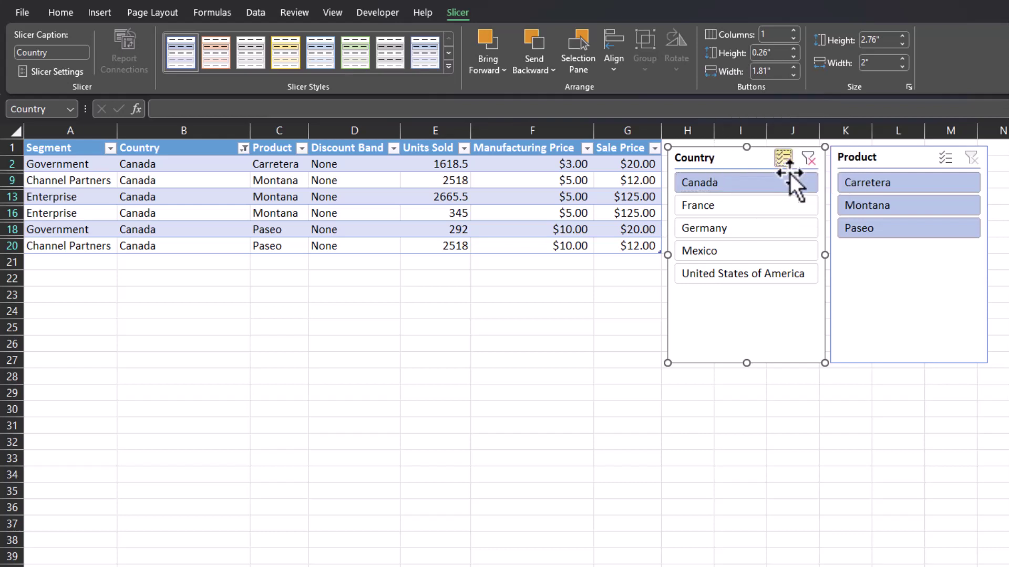
click(792, 208)
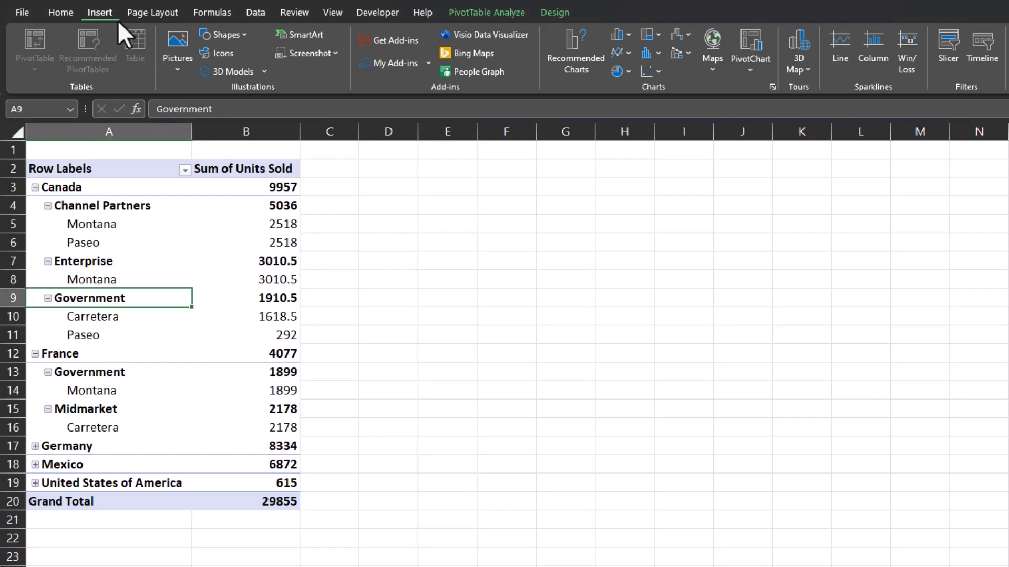
Step: Insert a Segment slicer and place it beside the pivot table
click(957, 70)
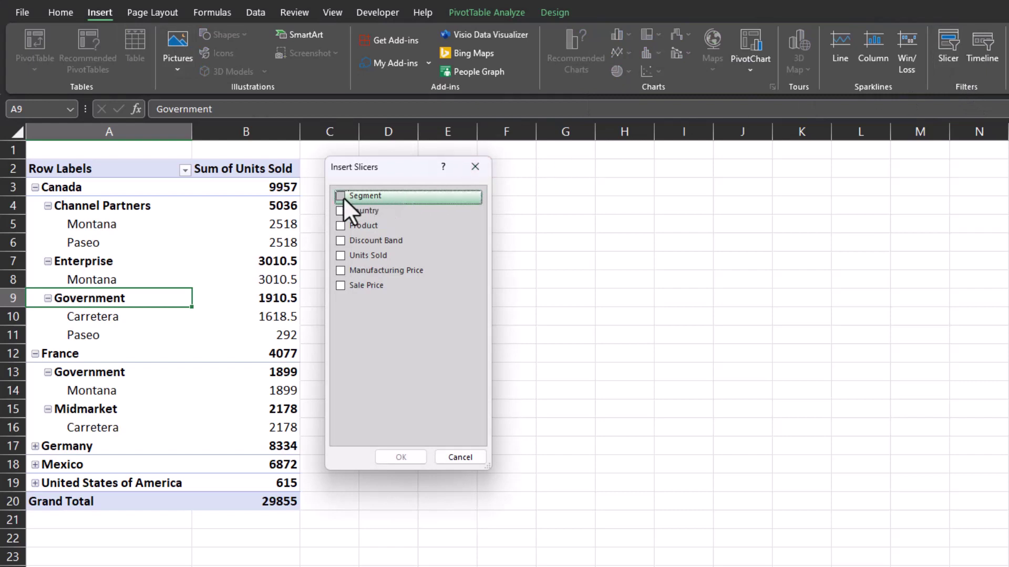
click(401, 457)
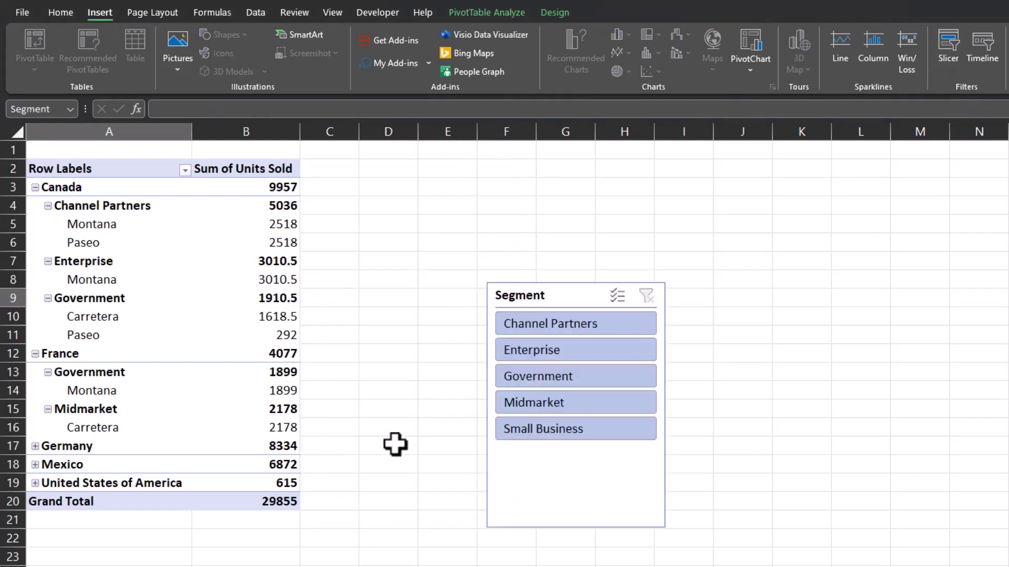
drag(541, 291, 384, 175)
Step: Step through Enterprise, Government and Small Business, ending on the Channel Partners segment
click(399, 240)
click(400, 267)
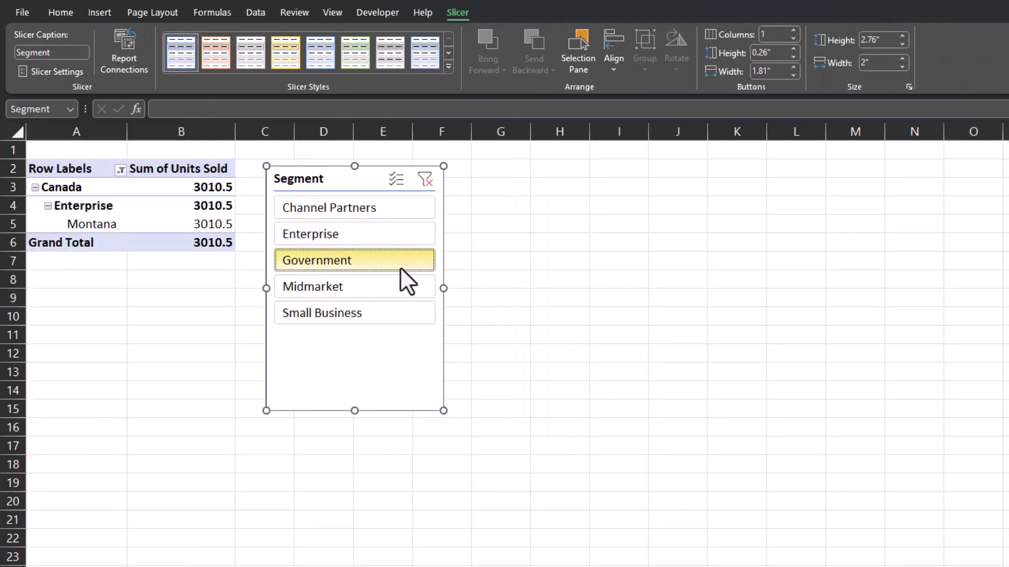
click(382, 310)
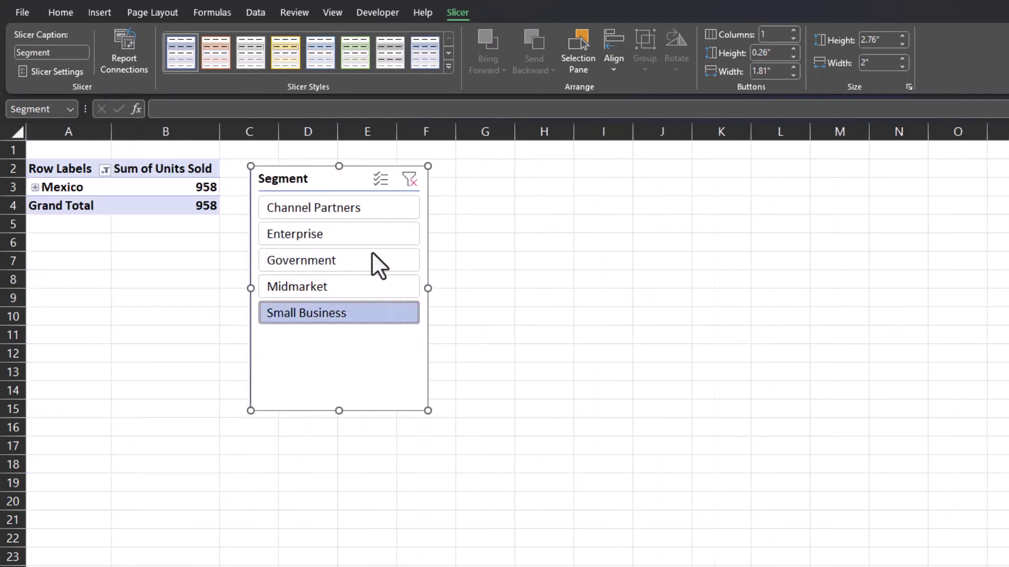
click(368, 209)
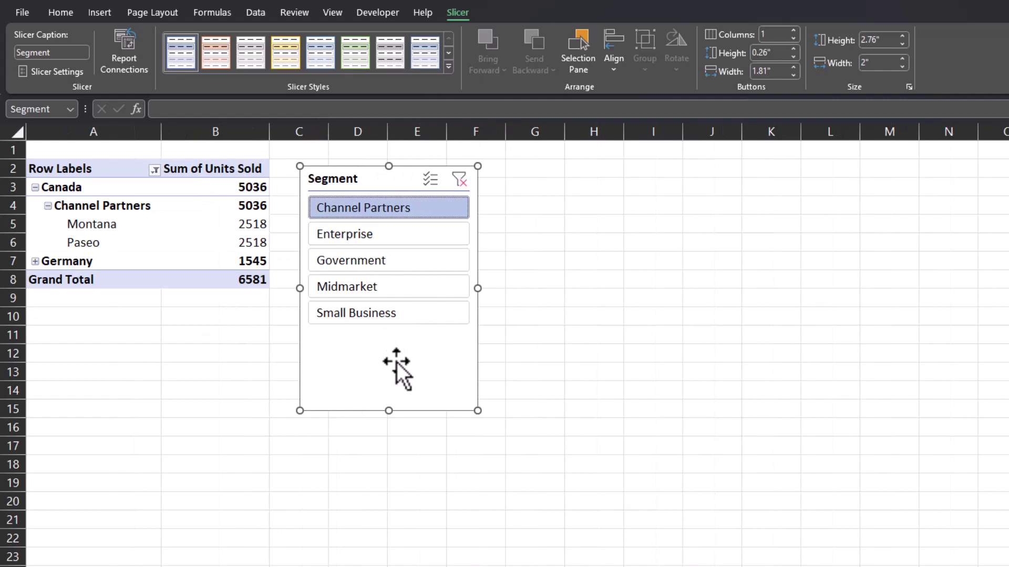